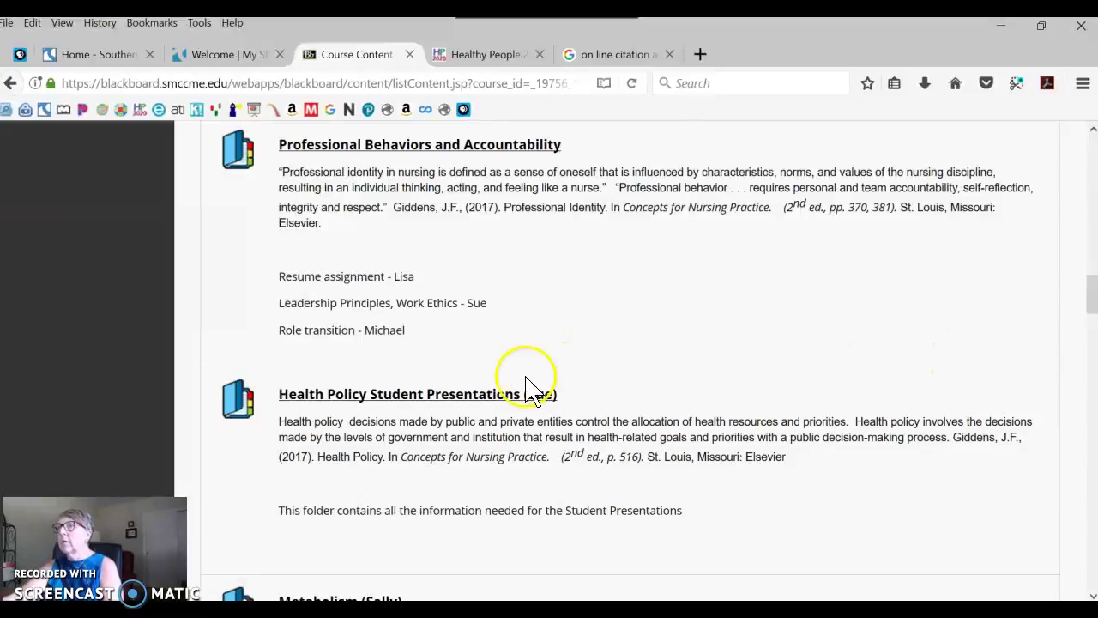
# Open the Health Policy Student Presentations (Sue) folder and its Health Policy Annotated Bibs wiki
pyautogui.click(483, 402)
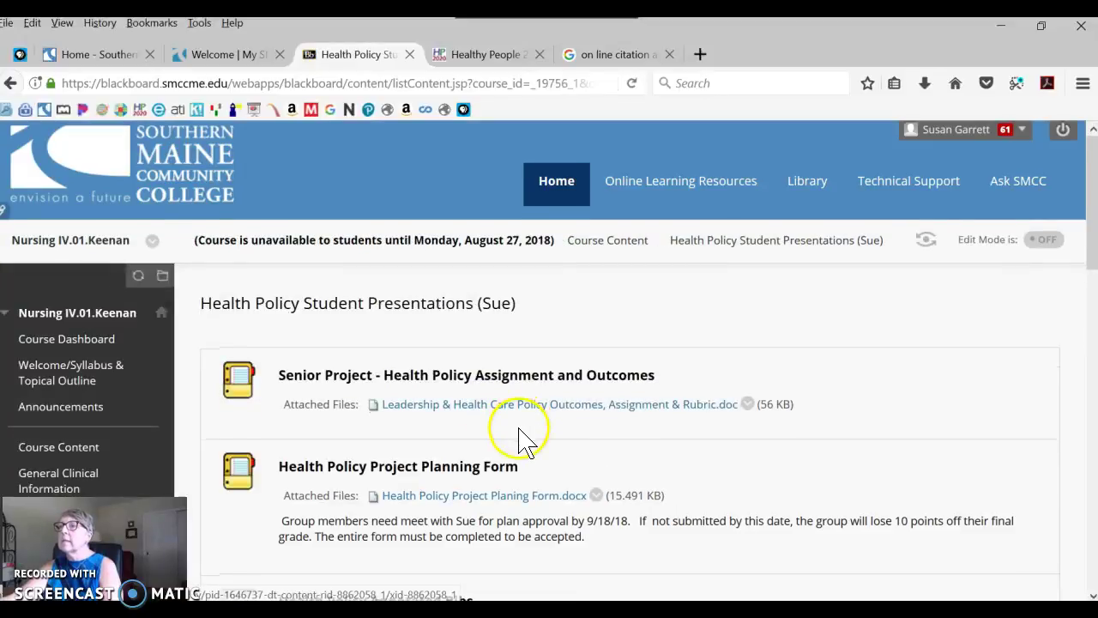
pyautogui.scroll(-2, 522, 434)
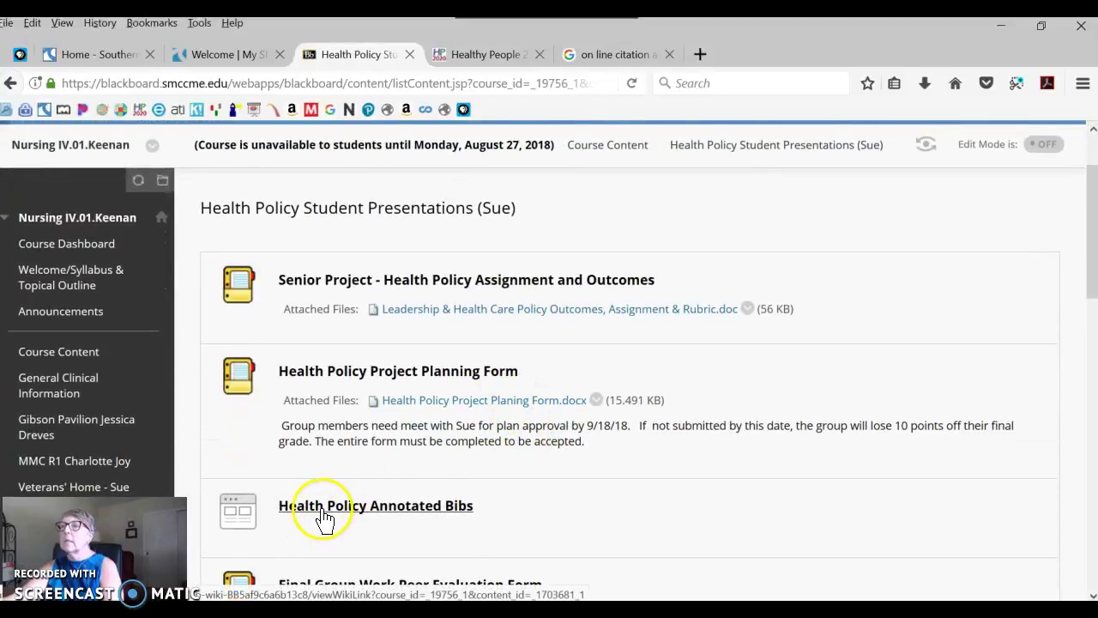
pyautogui.click(404, 518)
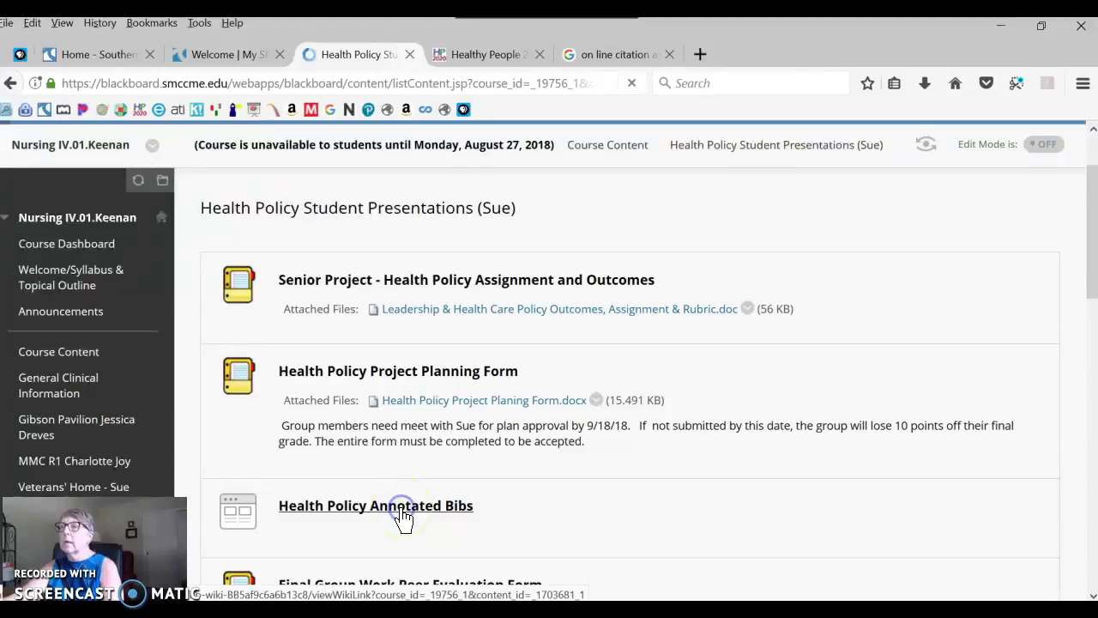
# Scroll through the Annotated Bibs wiki instructions and its list of 10 wiki pages
pyautogui.scroll(-4, 642, 429)
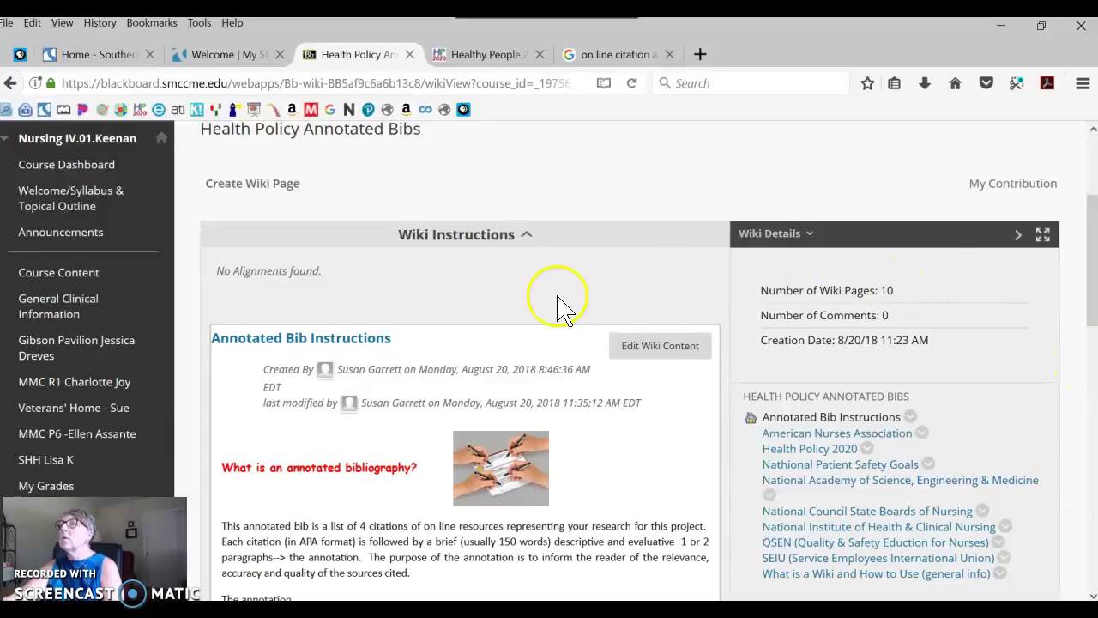
pyautogui.scroll(-2, 553, 300)
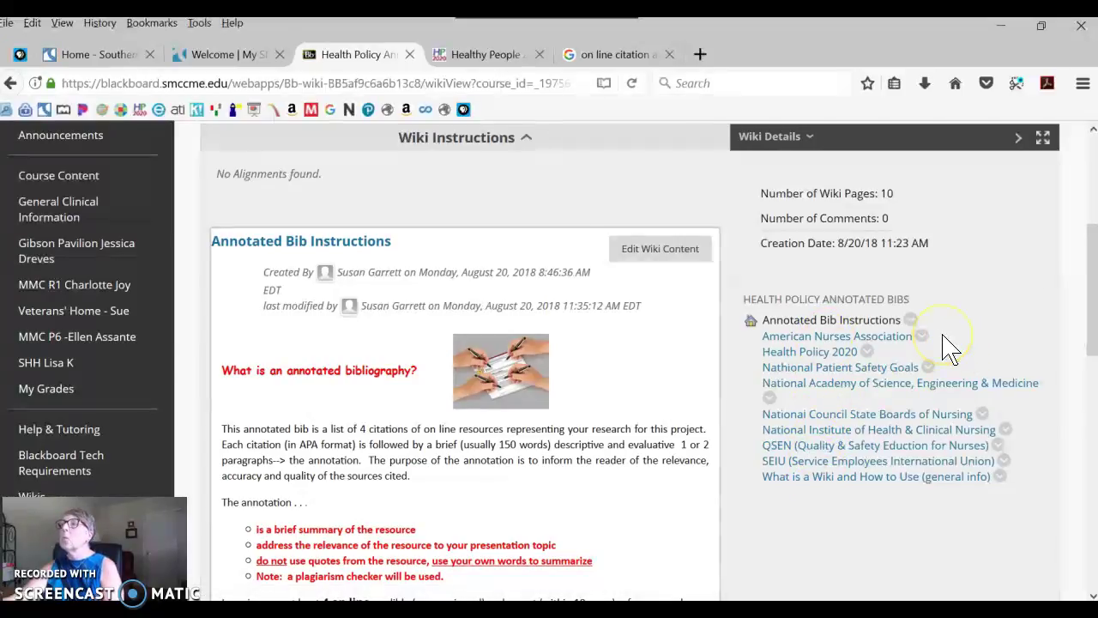
# Open the Health Policy 2020 wiki page and start editing its content
pyautogui.click(810, 356)
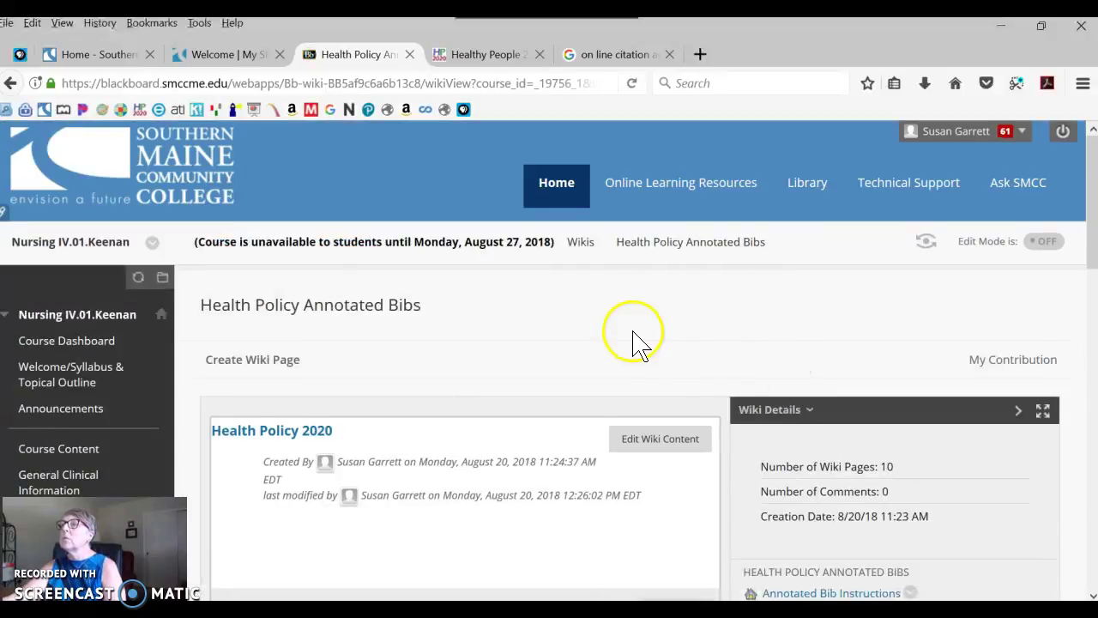
pyautogui.scroll(-2, 635, 339)
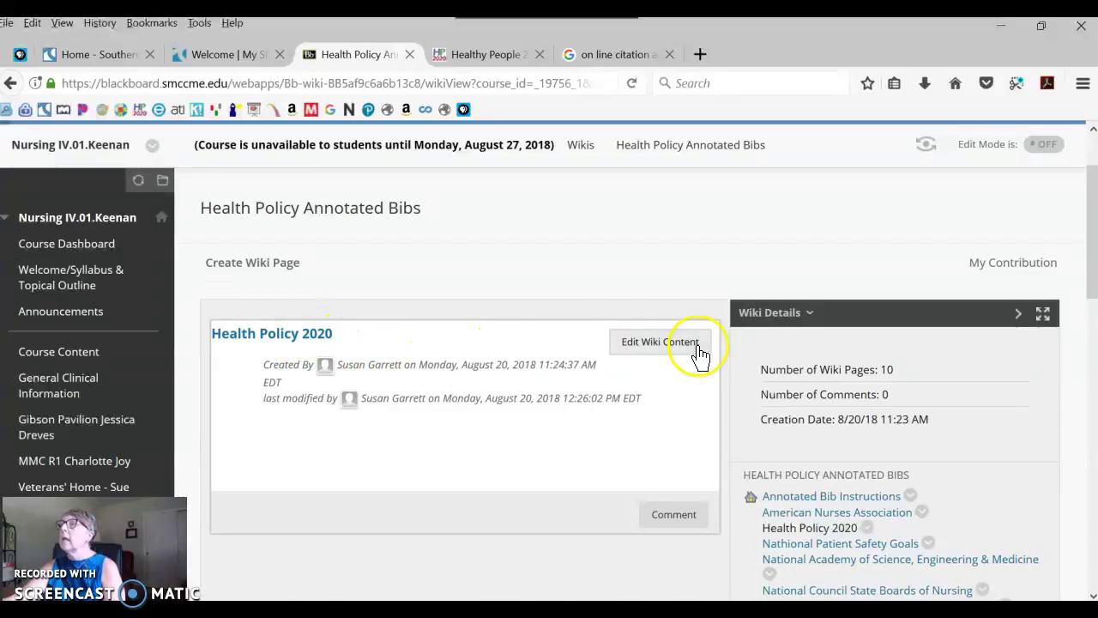
pyautogui.click(648, 346)
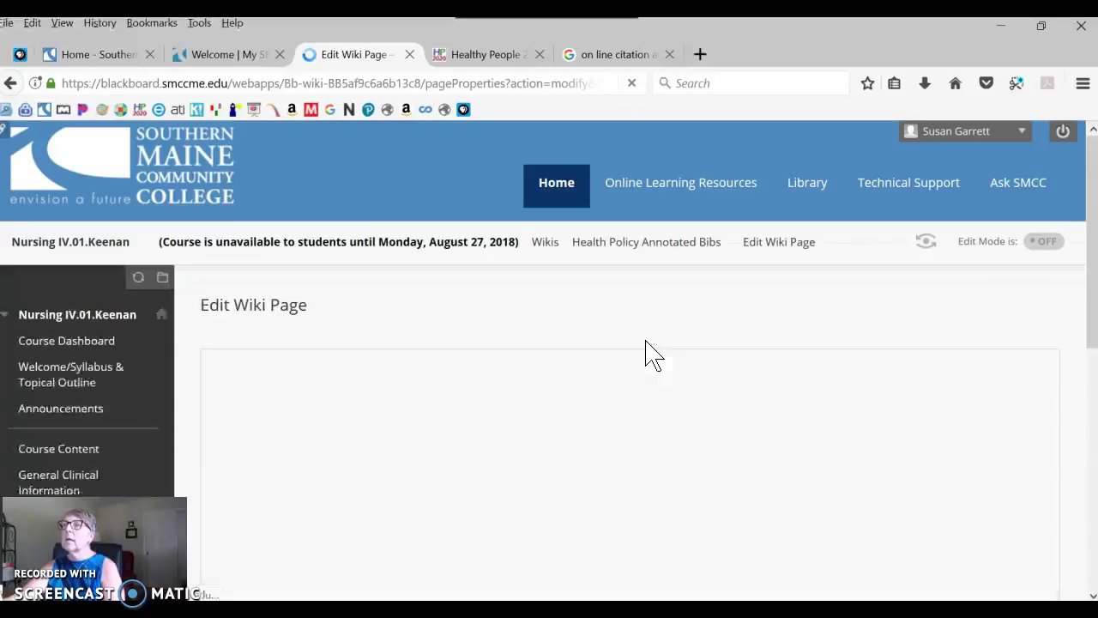
# Add a centred 'Annotated Bibliography' heading with a left-aligned 'Citation.' line beneath it
pyautogui.click(734, 353)
pyautogui.scroll(-3, 734, 353)
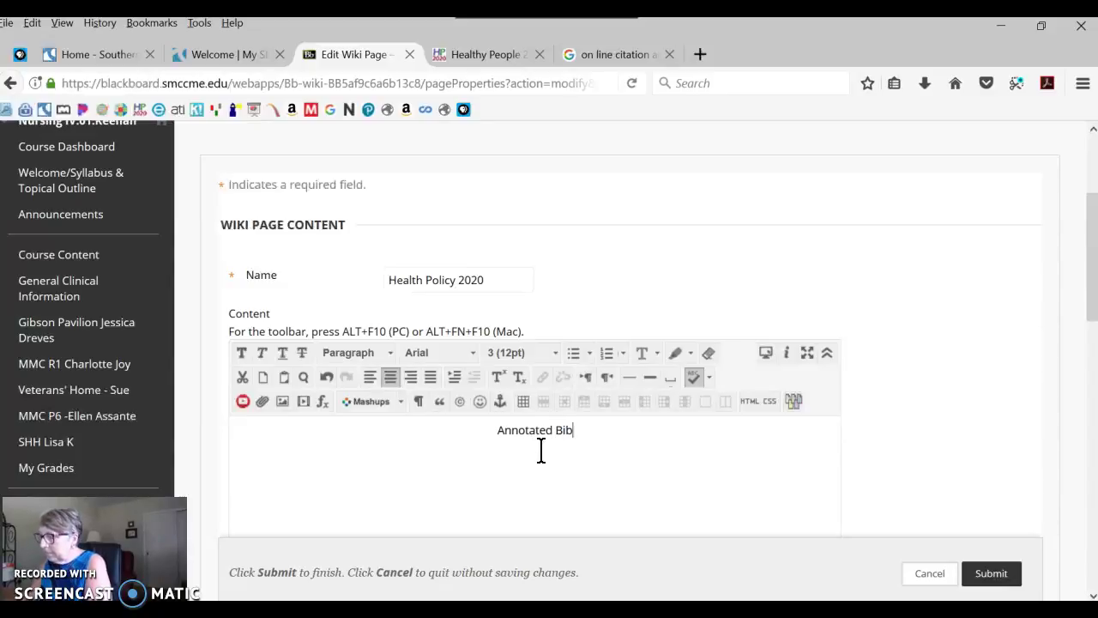
pyautogui.write('grap')
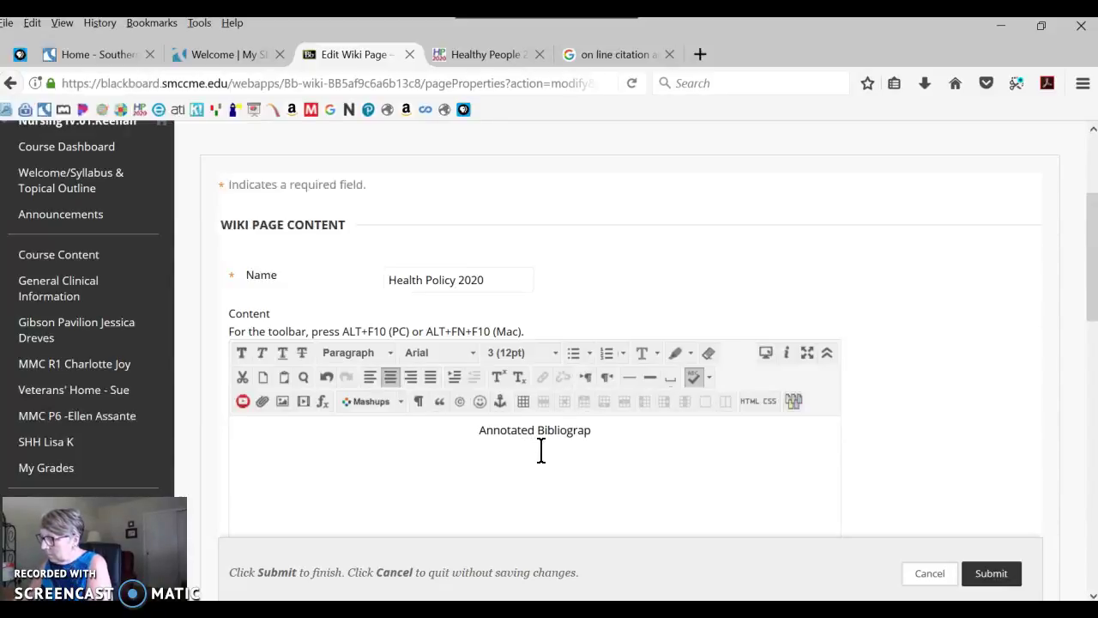
pyautogui.write('hy')
pyautogui.click(613, 431)
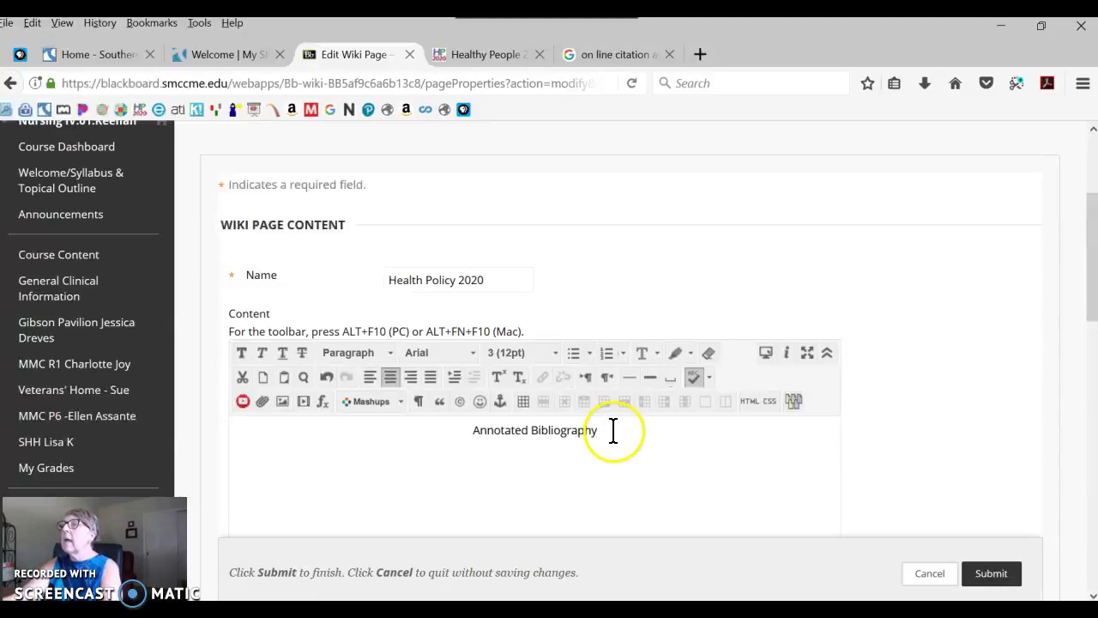
pyautogui.click(613, 431)
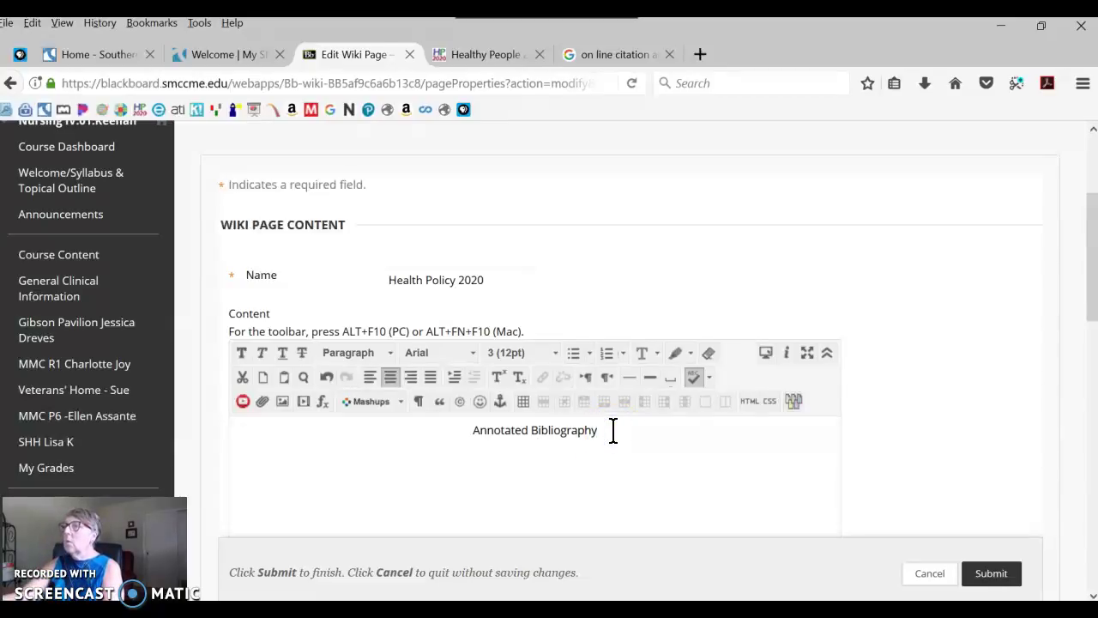
pyautogui.press('Return')
pyautogui.click(367, 378)
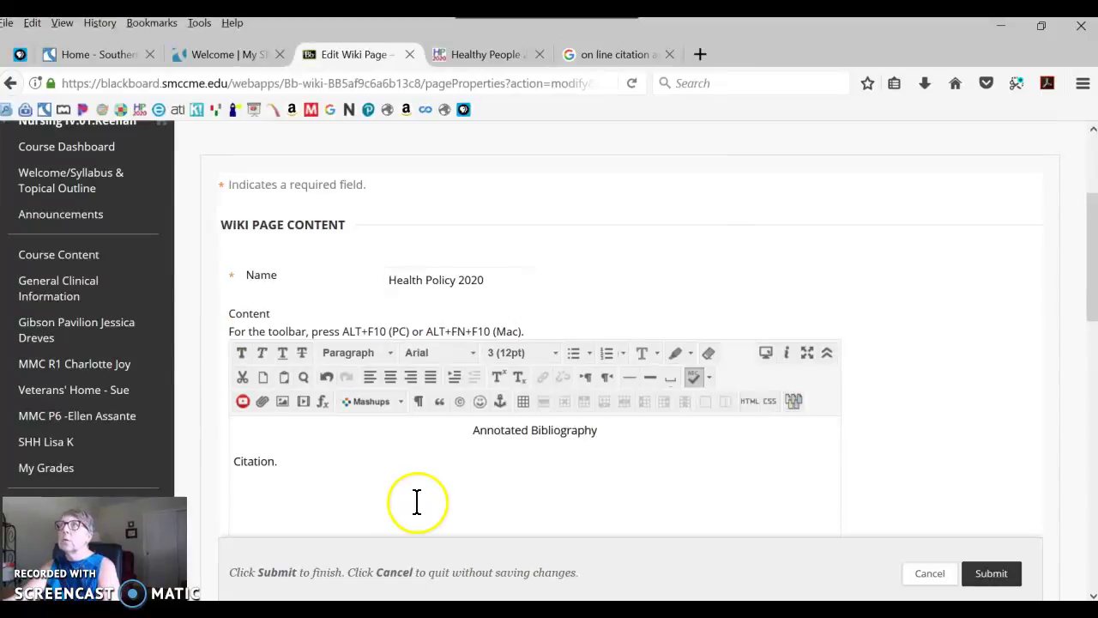
# Copy the HealthyPeople.gov web address and return to the Health Policy 2020 editor
pyautogui.click(512, 65)
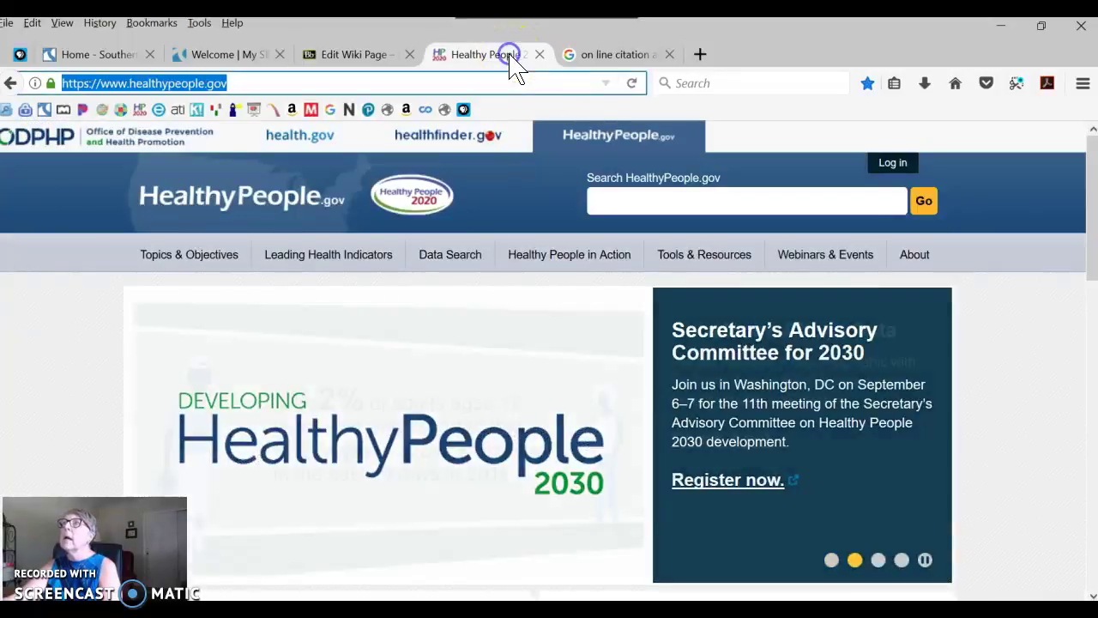
pyautogui.click(266, 83)
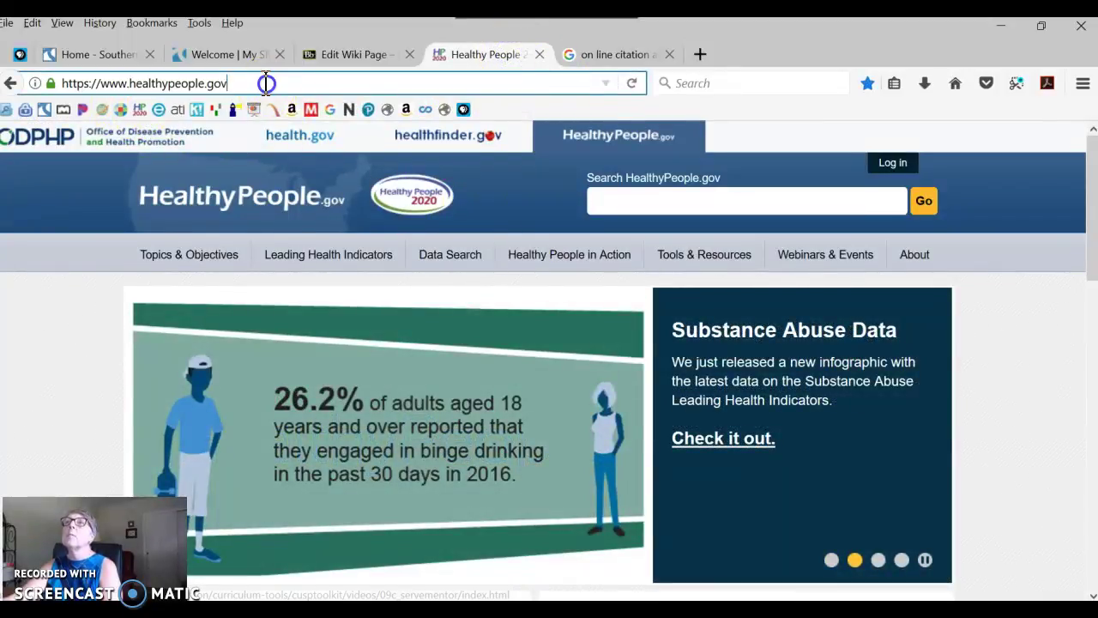
pyautogui.moveTo(261, 86); pyautogui.dragTo(66, 73)
pyautogui.rightClick(99, 82)
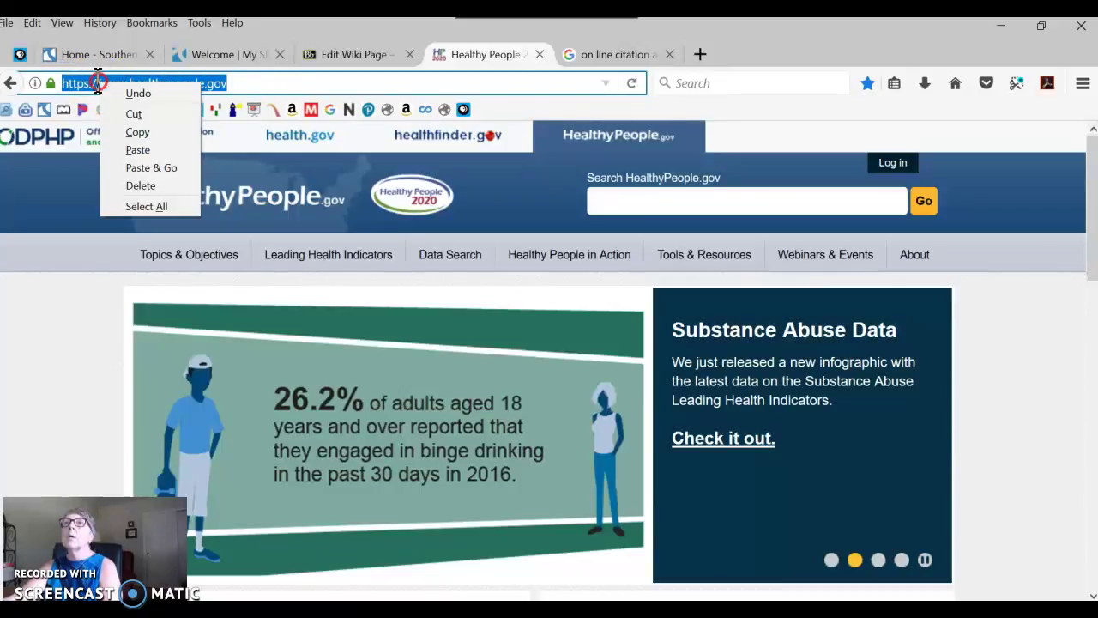
pyautogui.click(142, 133)
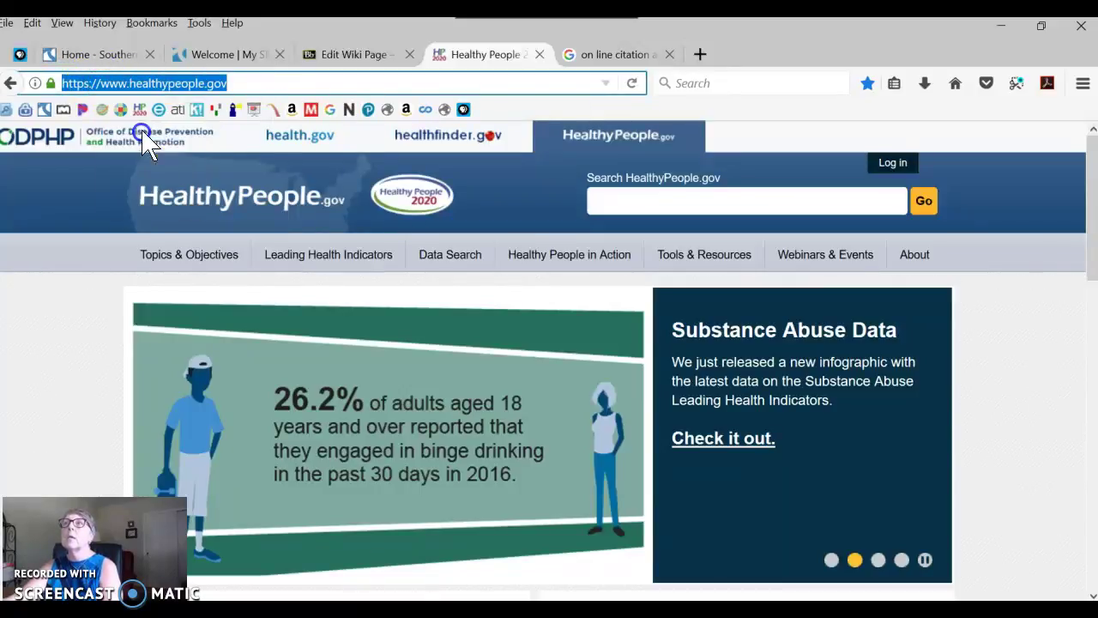
pyautogui.click(354, 53)
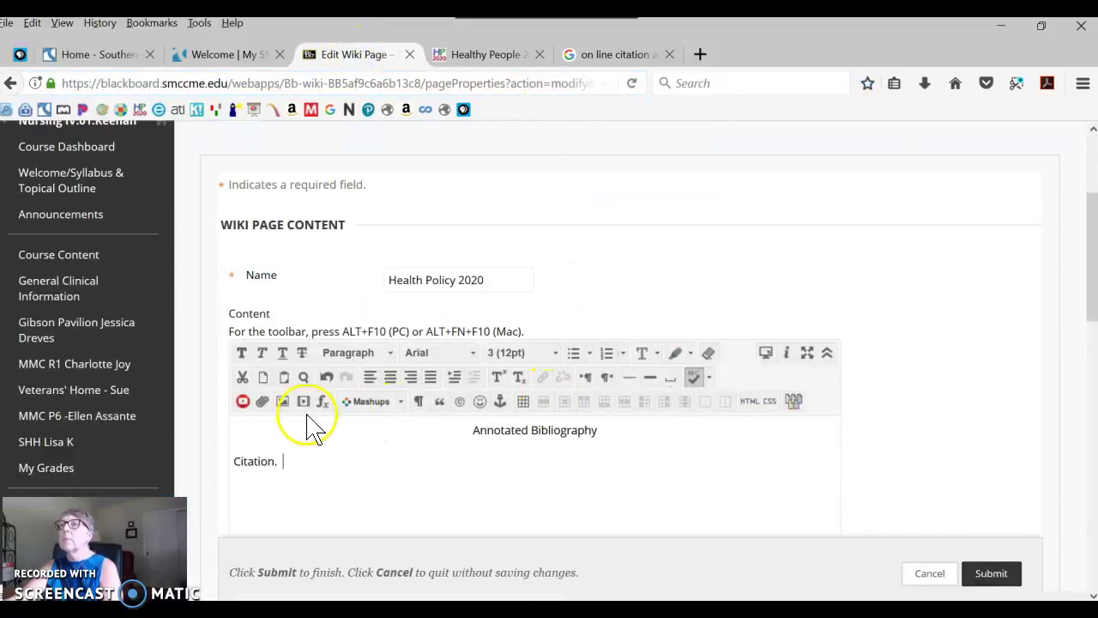
pyautogui.click(263, 401)
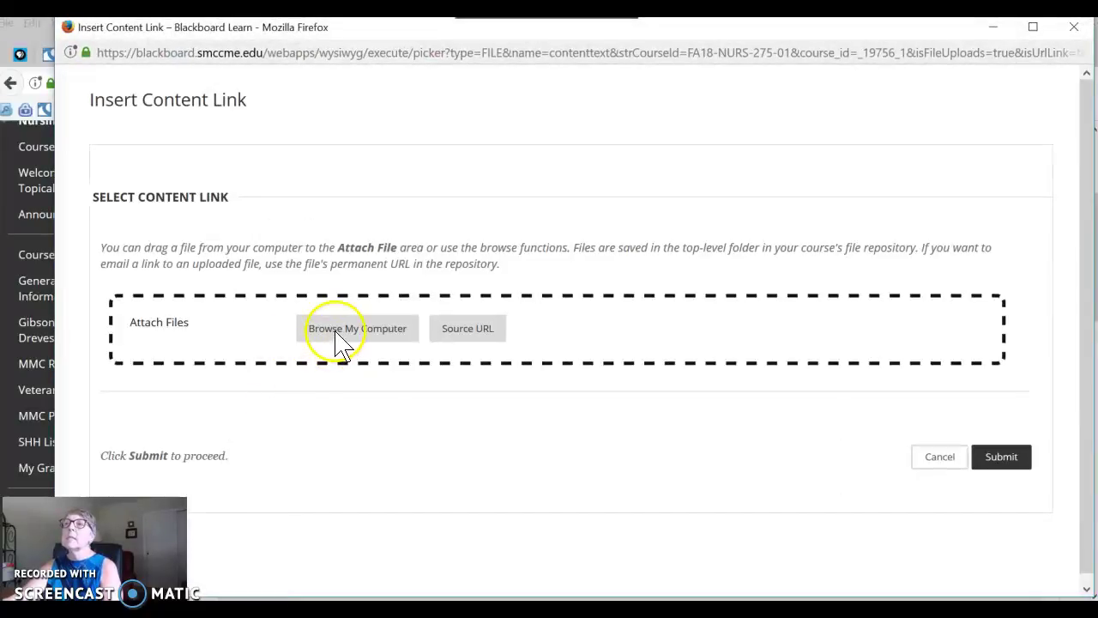
pyautogui.click(455, 333)
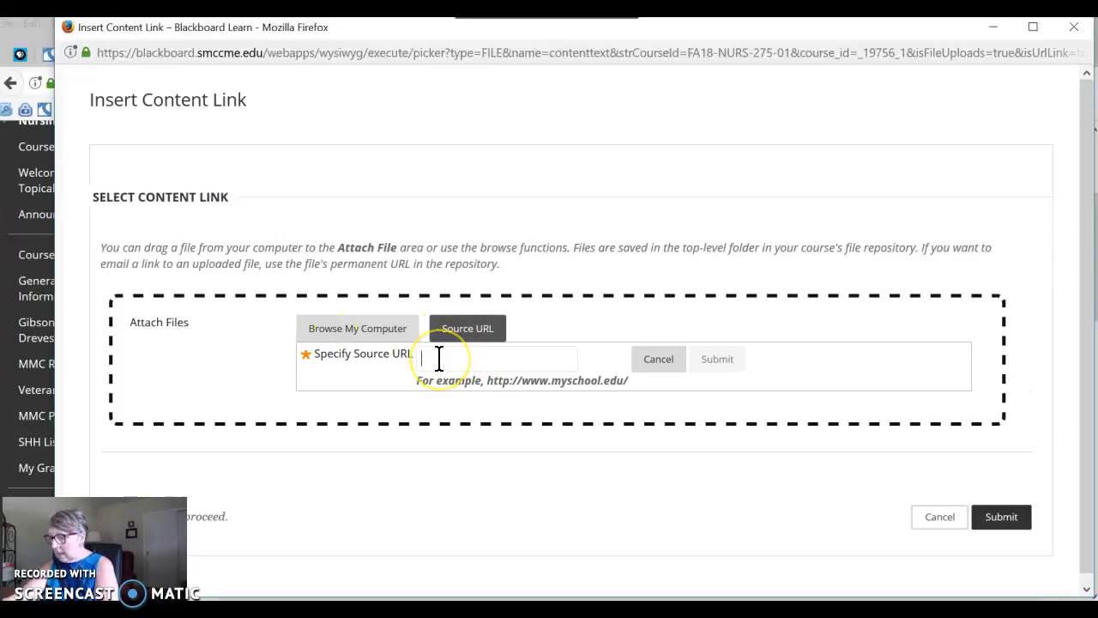
pyautogui.hotkey('ctrl', 'v')
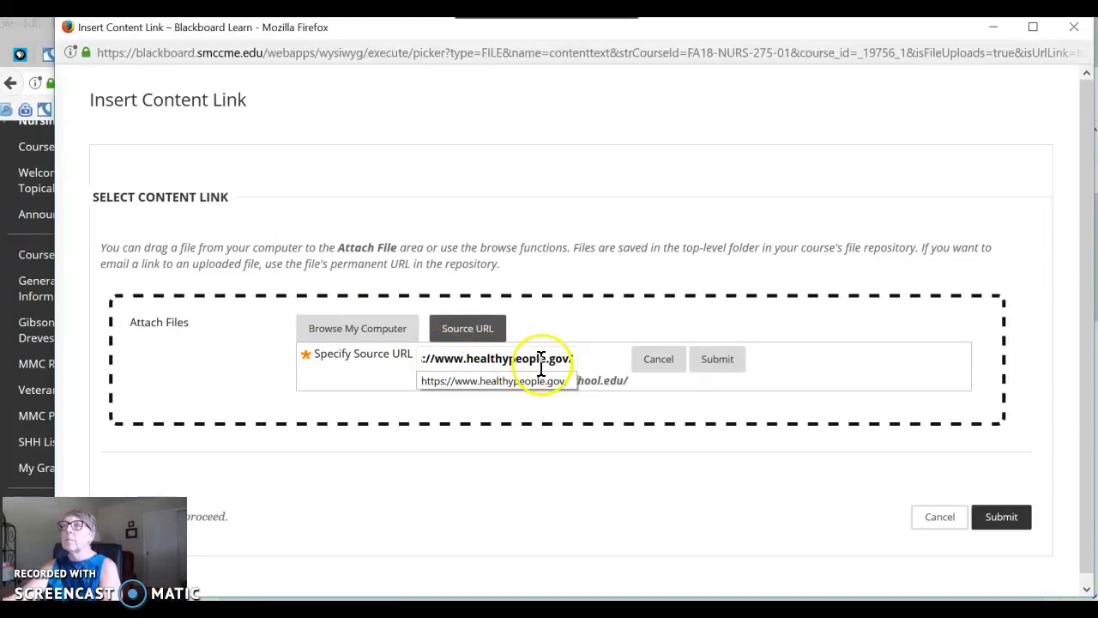
pyautogui.write('/')
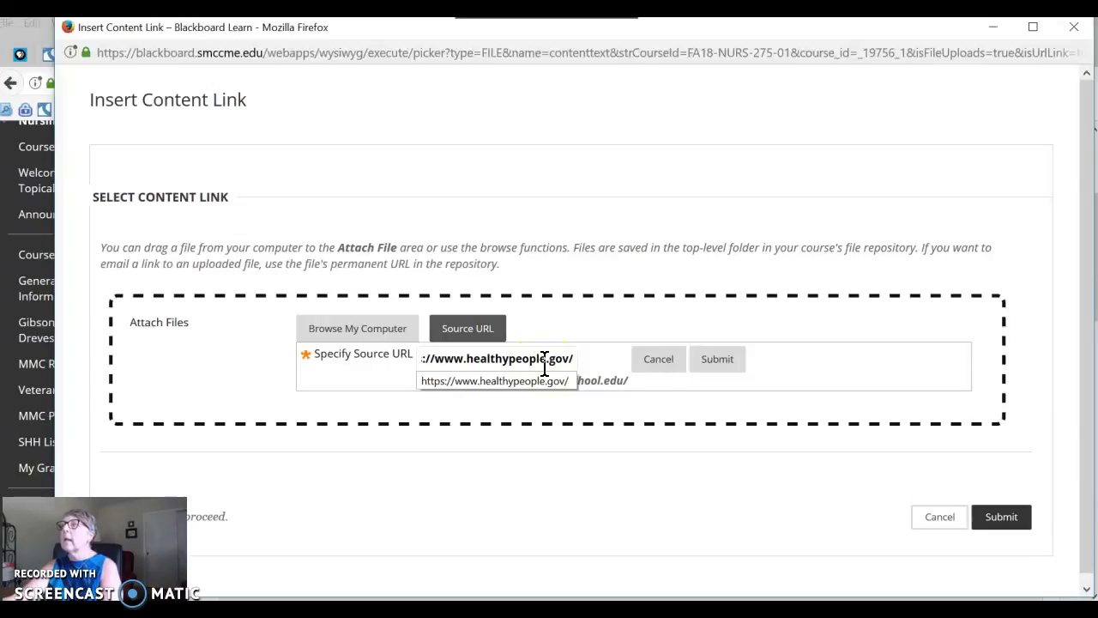
pyautogui.click(734, 369)
pyautogui.scroll(-2, 777, 378)
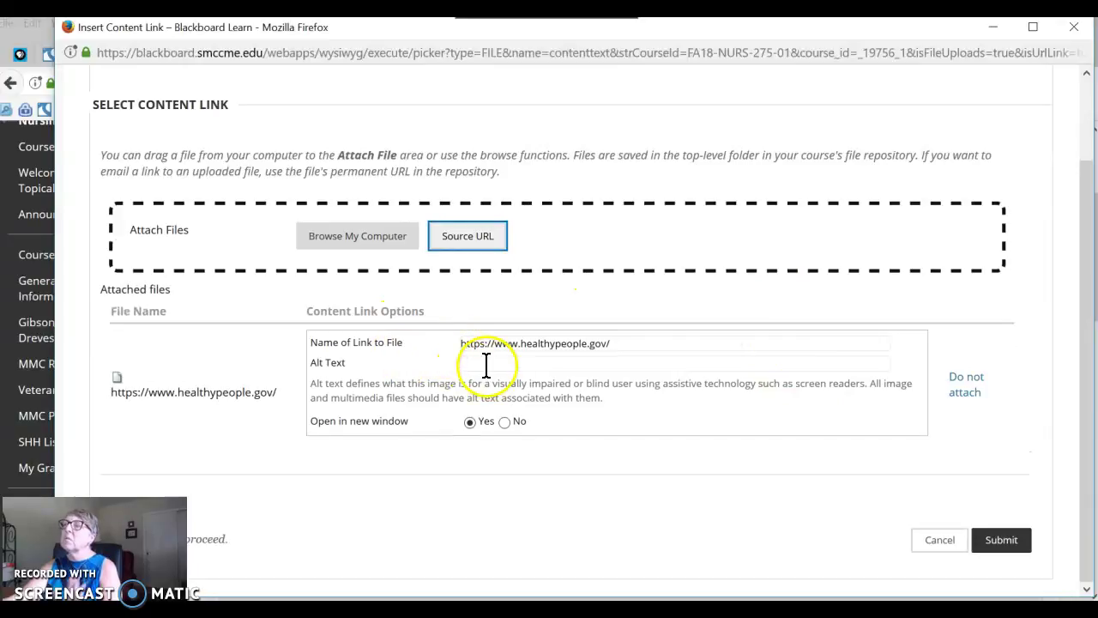
pyautogui.click(1001, 541)
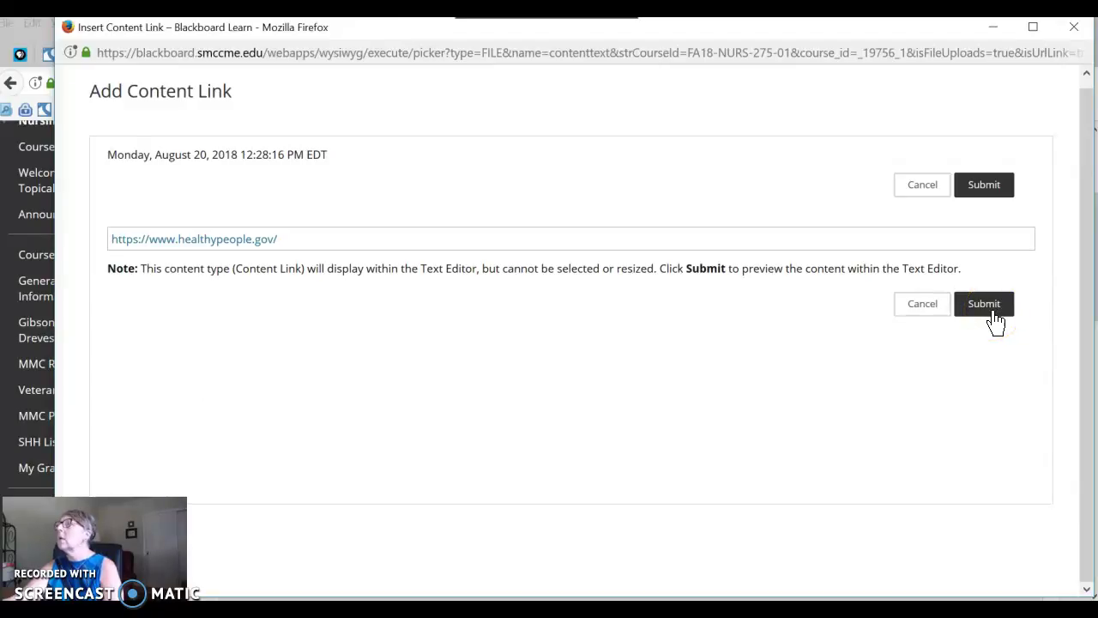
pyautogui.click(985, 305)
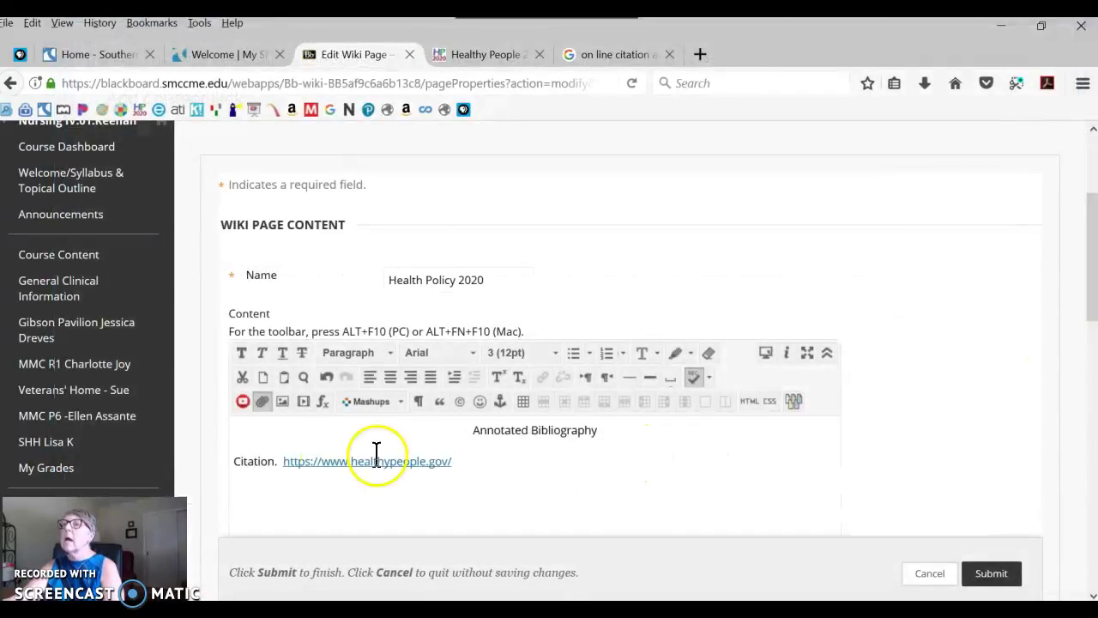
# Save the Health Policy 2020 page with its healthypeople.gov citation link
pyautogui.click(471, 464)
pyautogui.scroll(-2, 562, 464)
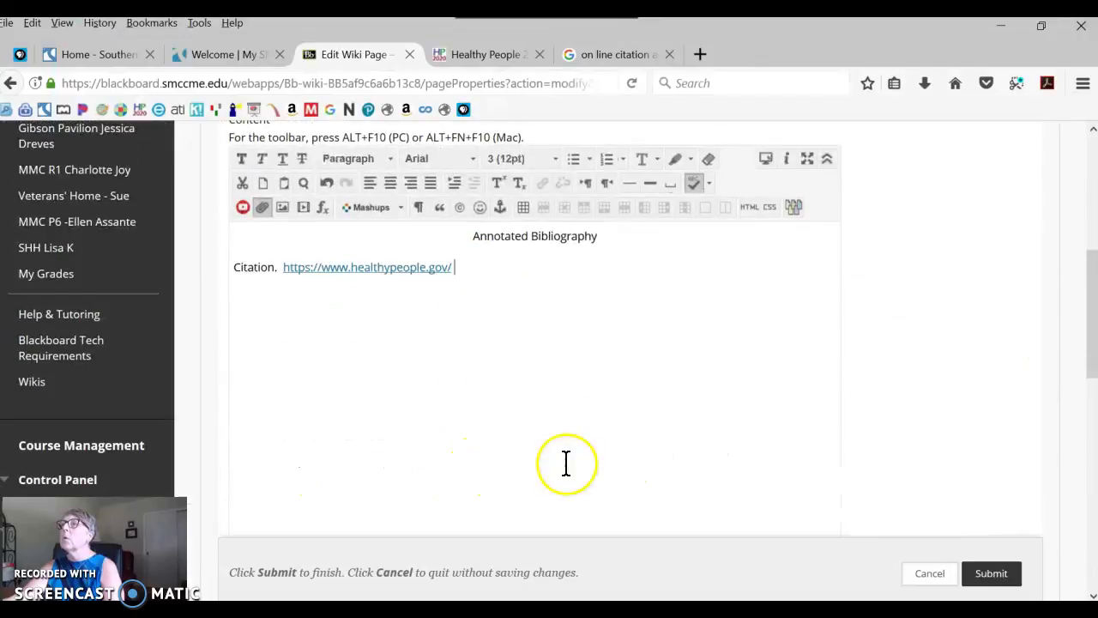
pyautogui.scroll(1, 567, 464)
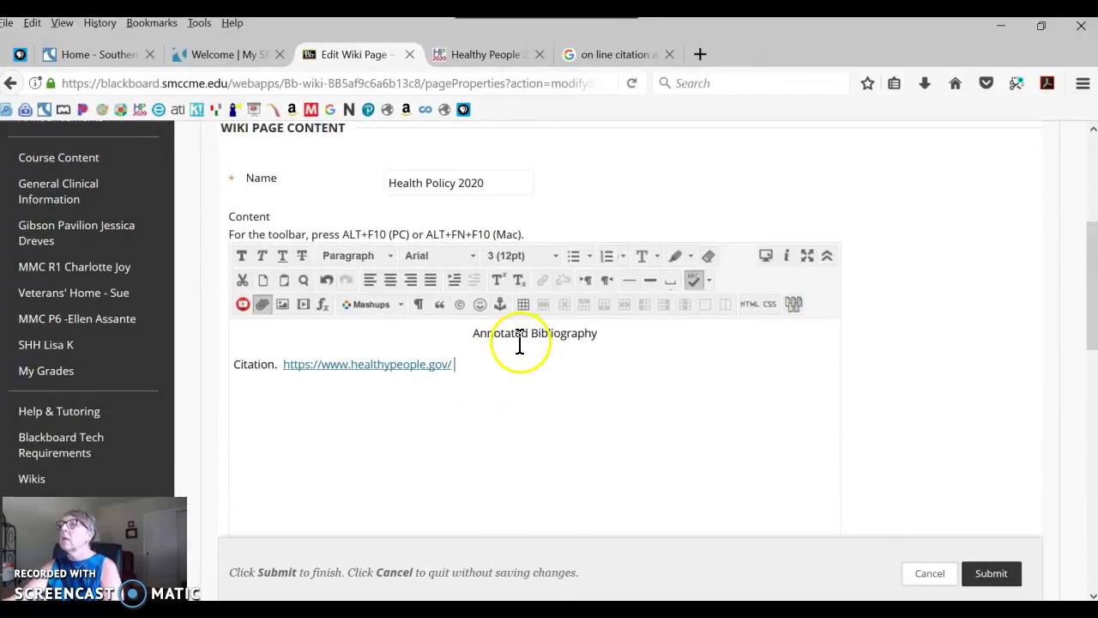
pyautogui.click(992, 573)
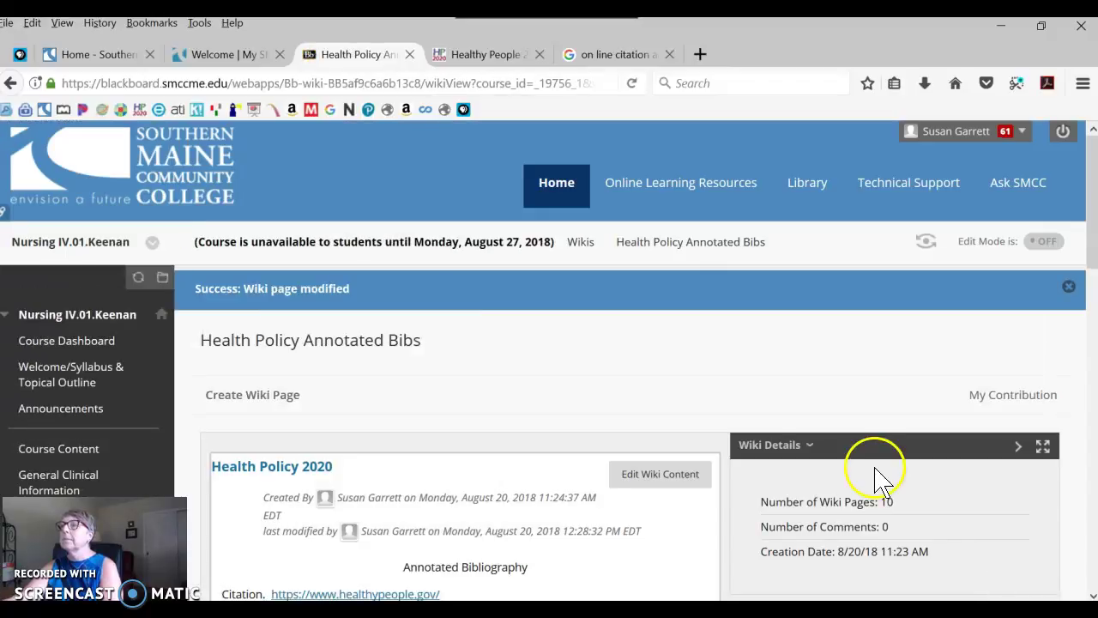
# Verify the citation link opens healthypeople.gov in a new tab, then return to the wiki
pyautogui.scroll(-2, 609, 377)
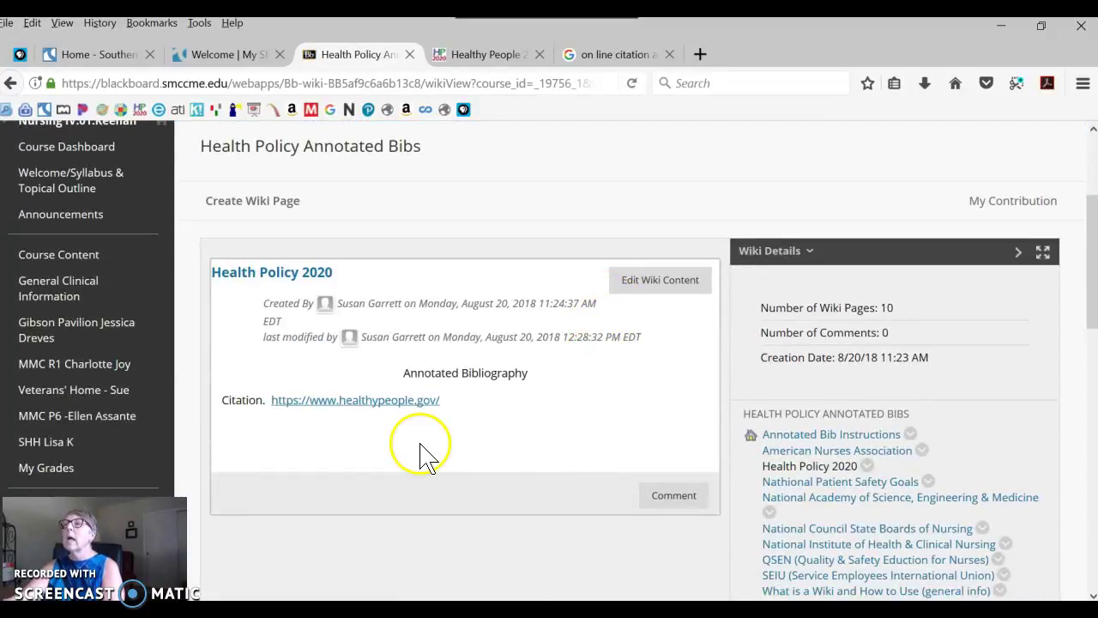
pyautogui.click(351, 402)
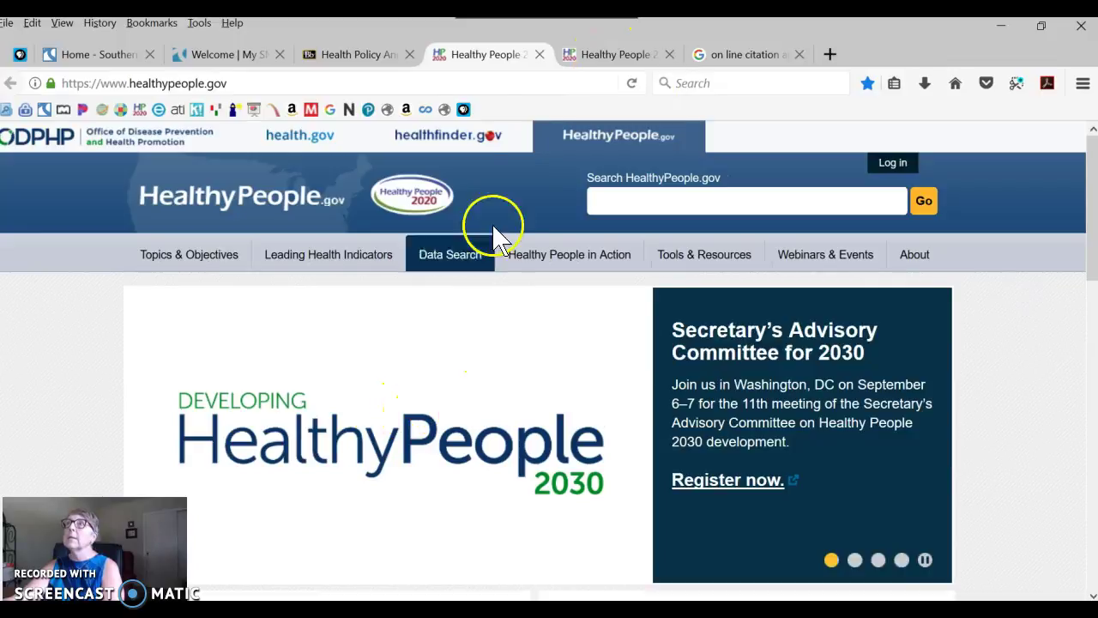
pyautogui.click(356, 54)
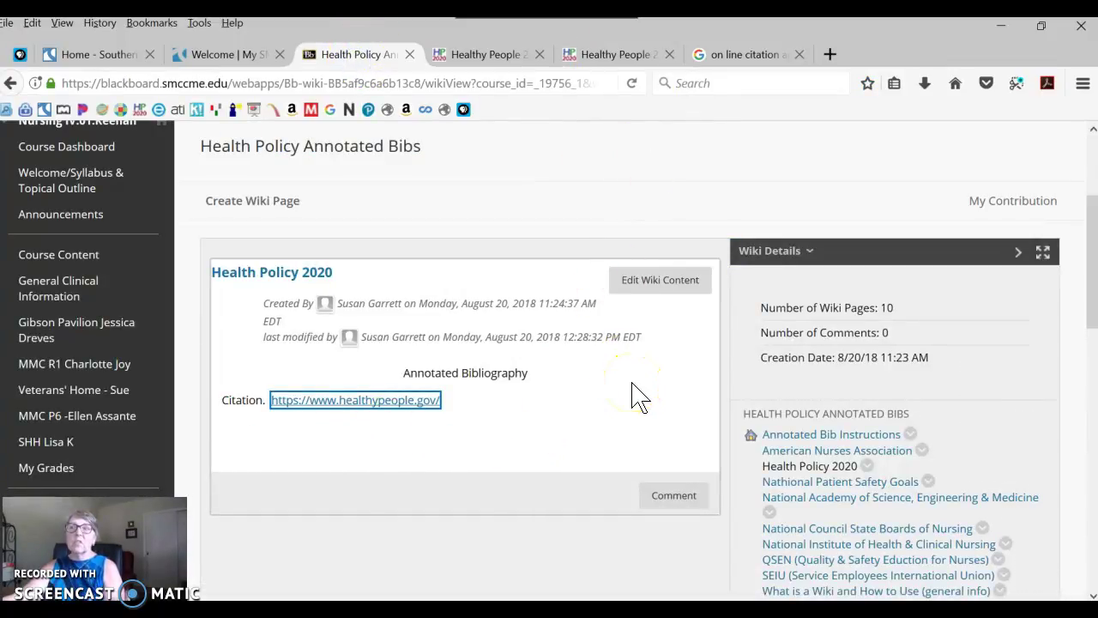
# Reopen Health Policy 2020 for editing, add a 'Citation 2' line, and retype 'Citation.' before the link
pyautogui.click(668, 290)
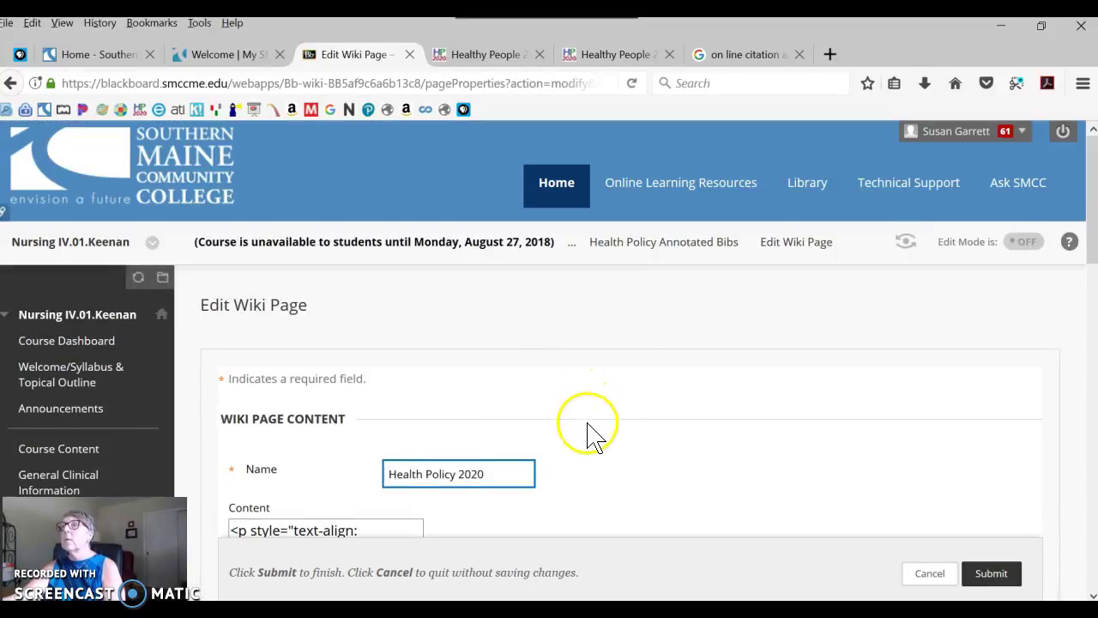
pyautogui.scroll(-2, 617, 429)
pyautogui.click(482, 448)
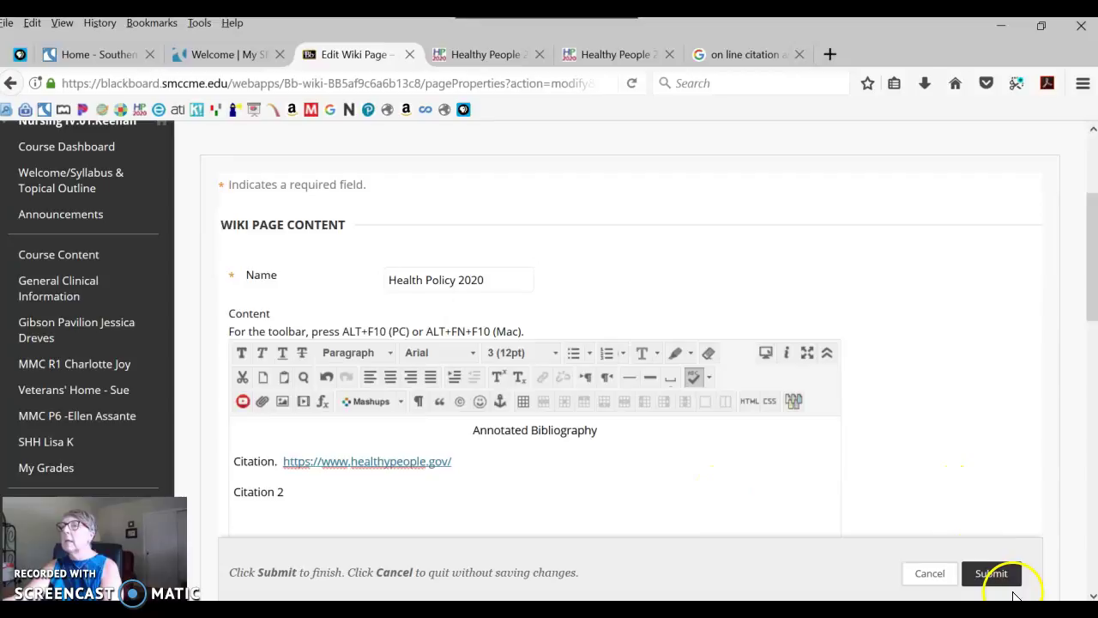
pyautogui.moveTo(277, 462); pyautogui.dragTo(239, 459)
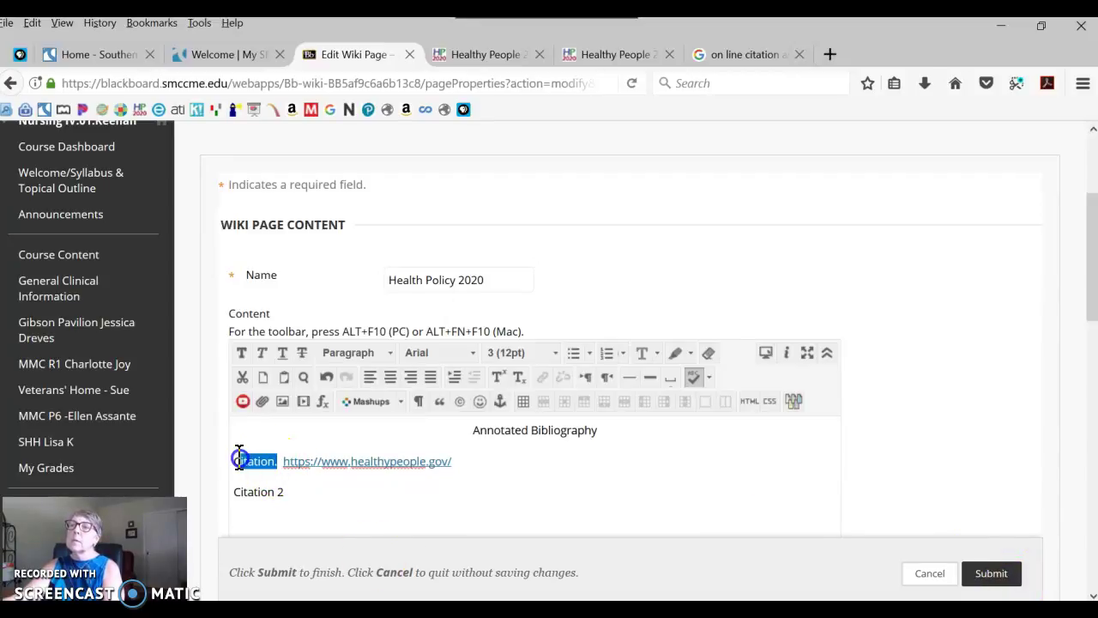
pyautogui.write('Citation')
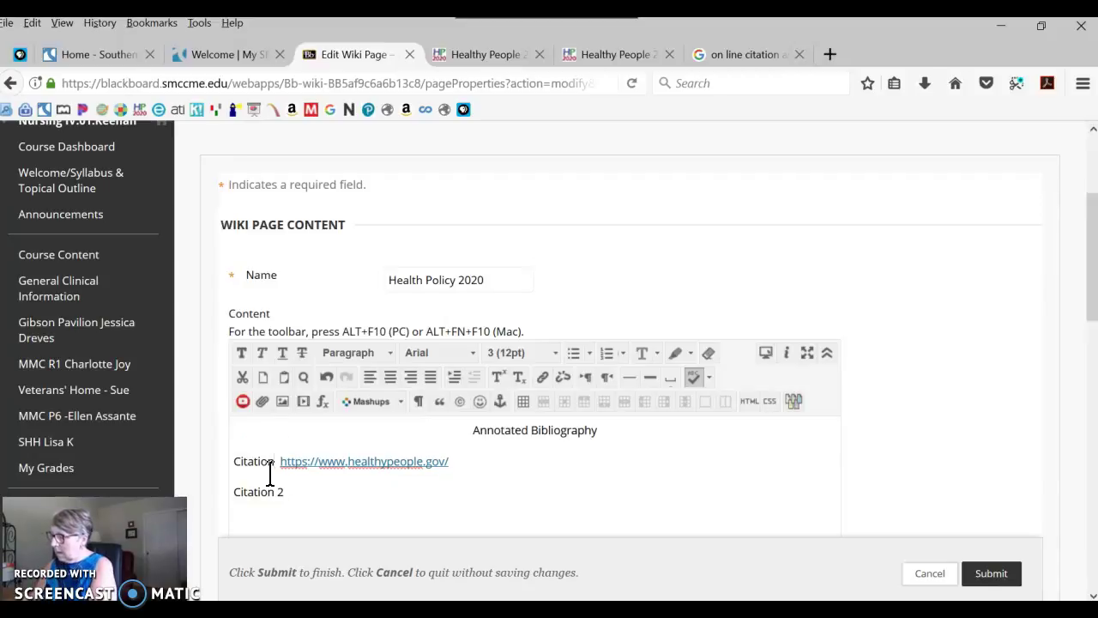
pyautogui.write('.')
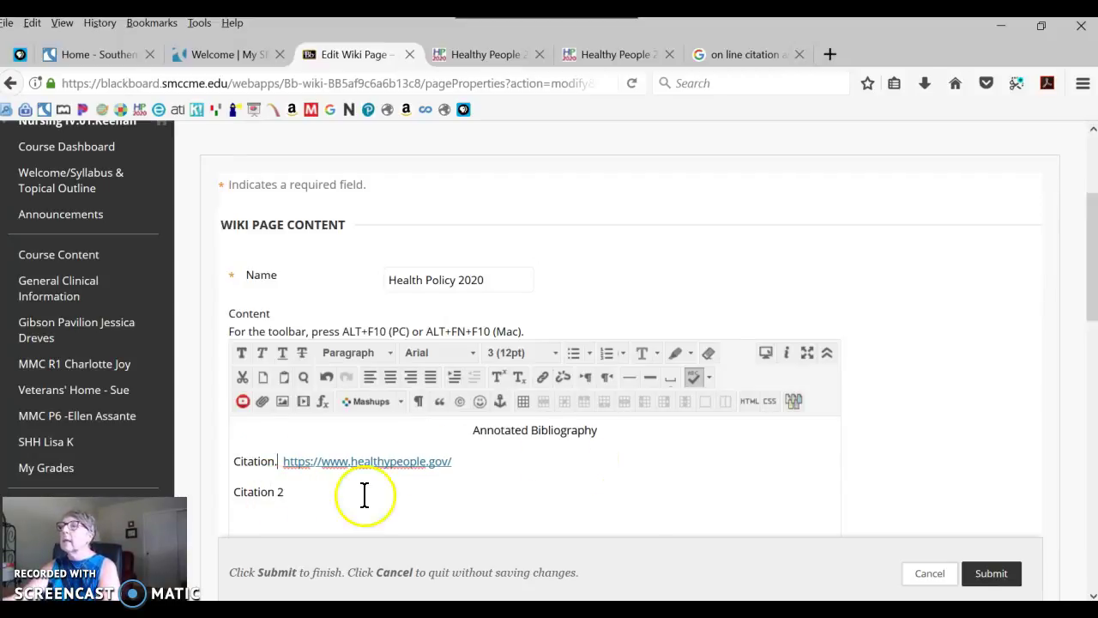
# Submit the wiki edits and check that Citation 2 appears below the healthypeople.gov link
pyautogui.click(1009, 582)
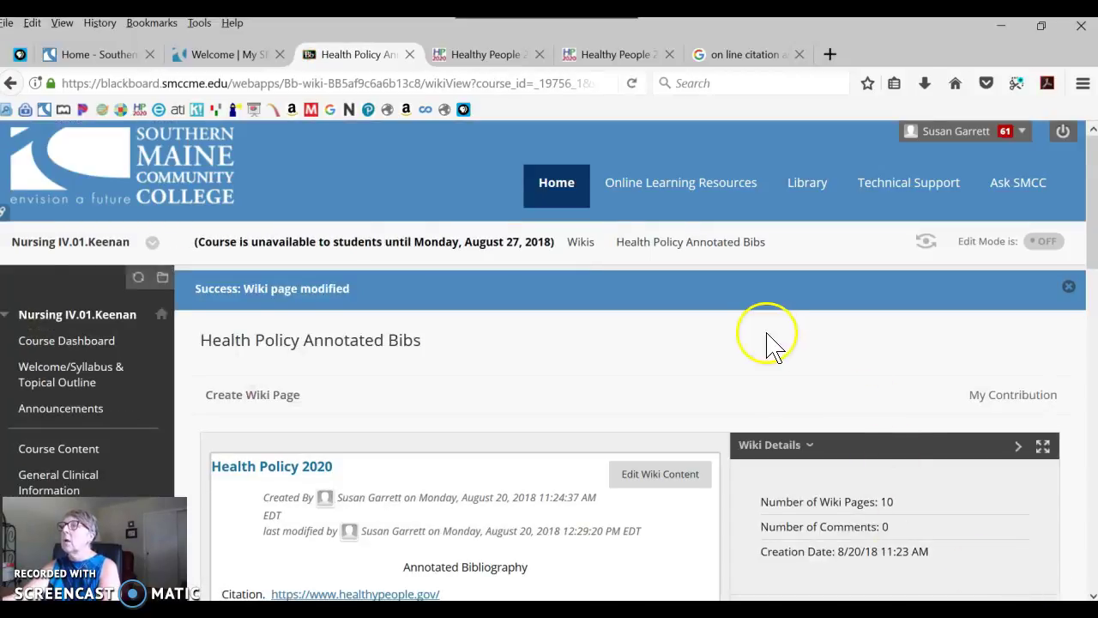
pyautogui.scroll(-3, 759, 345)
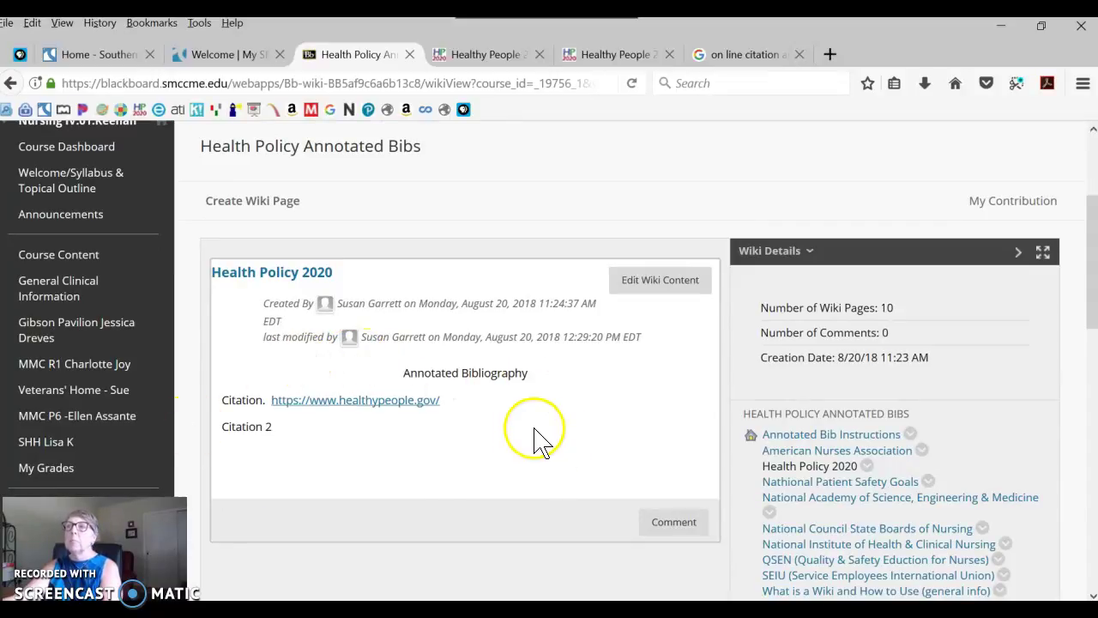
pyautogui.scroll(-2, 705, 307)
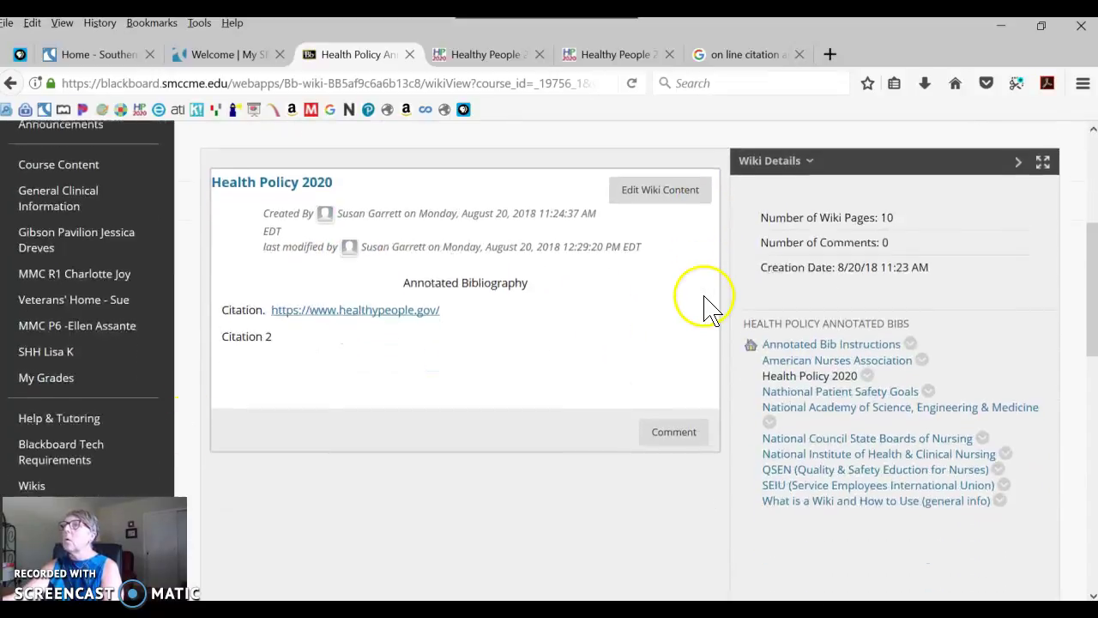
pyautogui.scroll(2, 705, 307)
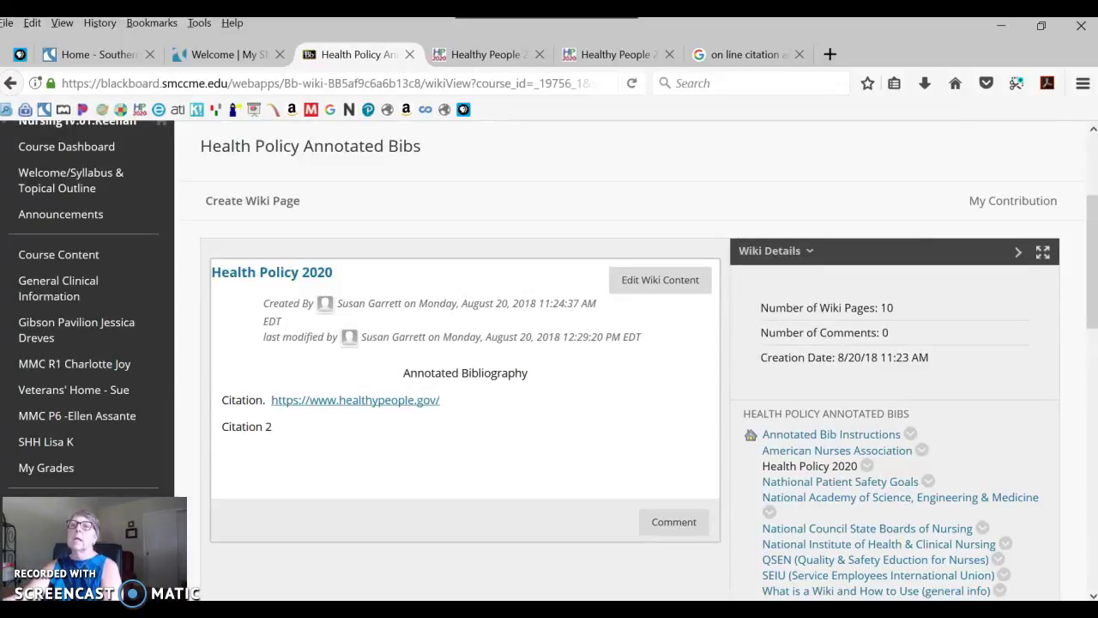